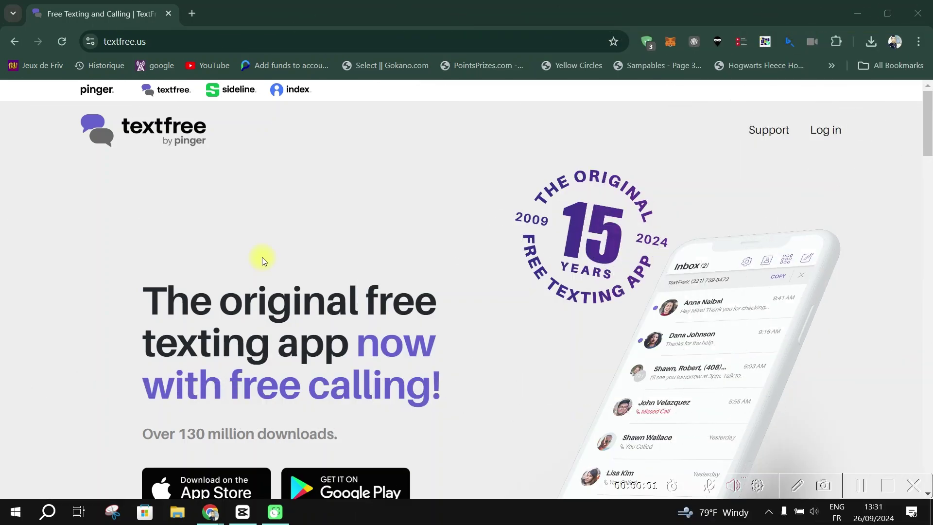
scroll(262, 257, down, 2)
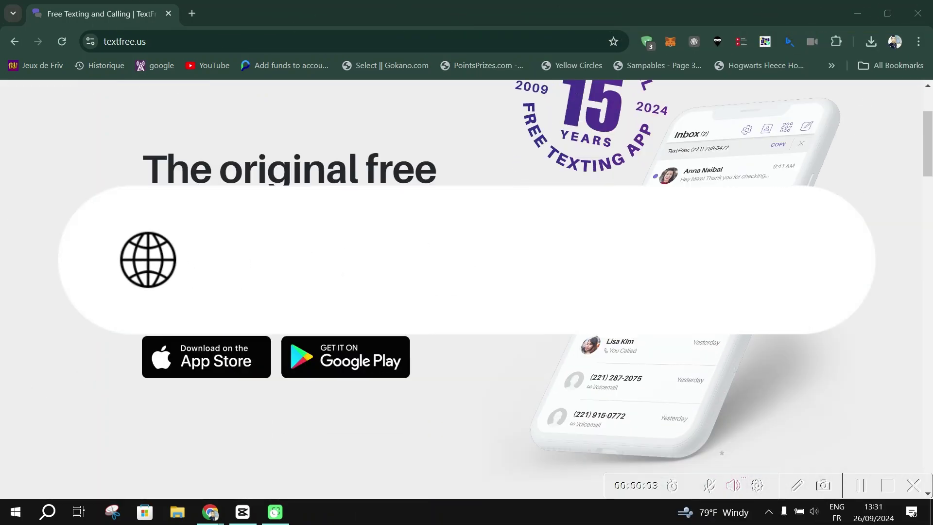
scroll(467, 292, down, 1)
scroll(466, 292, down, 3)
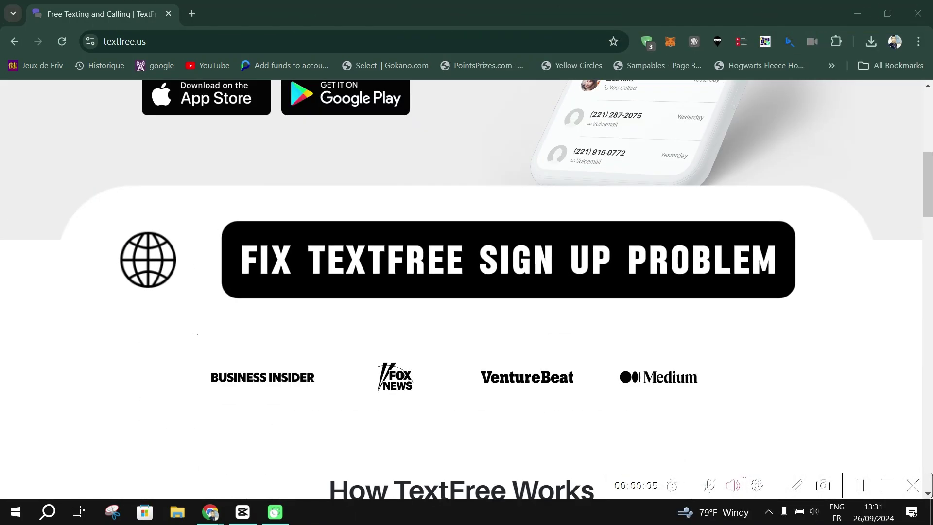
scroll(466, 292, up, 3)
scroll(627, 179, up, 2)
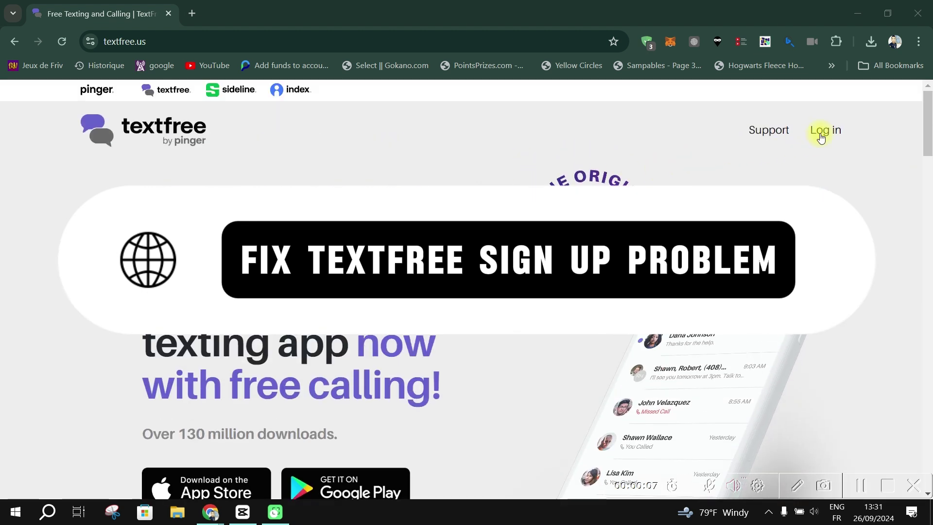